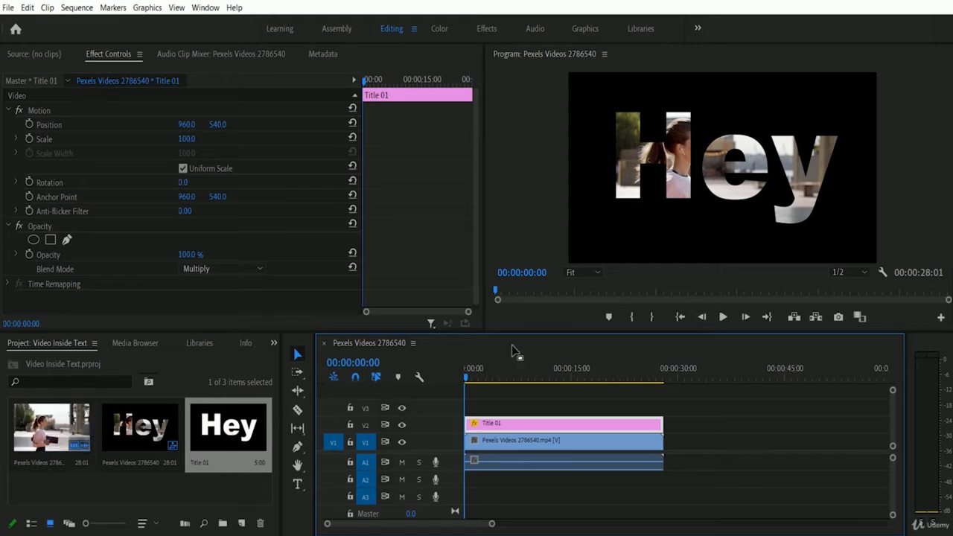
# Play back the finished example sequence to preview the video showing inside the Hey text.
pyautogui.click(722, 318)
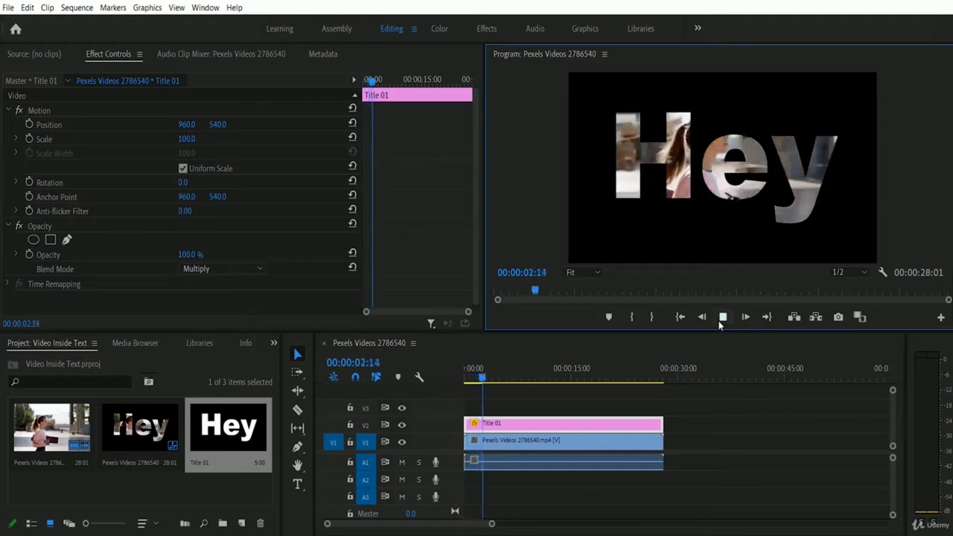
pyautogui.click(719, 322)
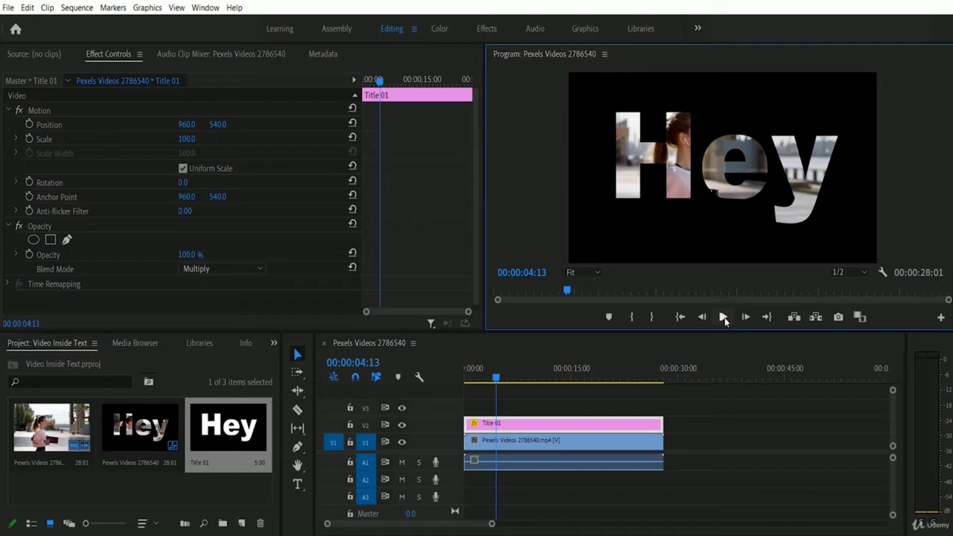
pyautogui.click(723, 317)
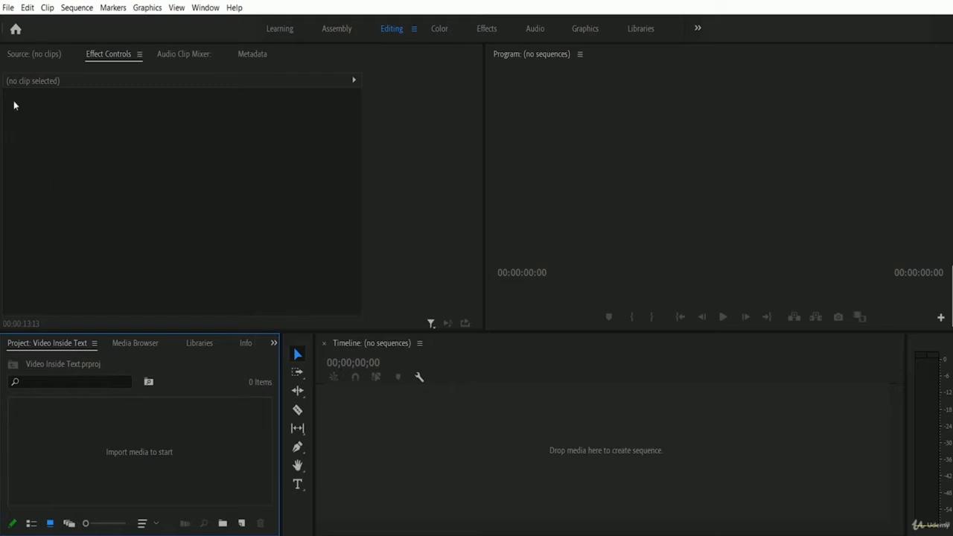
# Import the Pexels Videos 2786540 clip from the 01 Editing folder and create a new sequence from it.
pyautogui.click(8, 8)
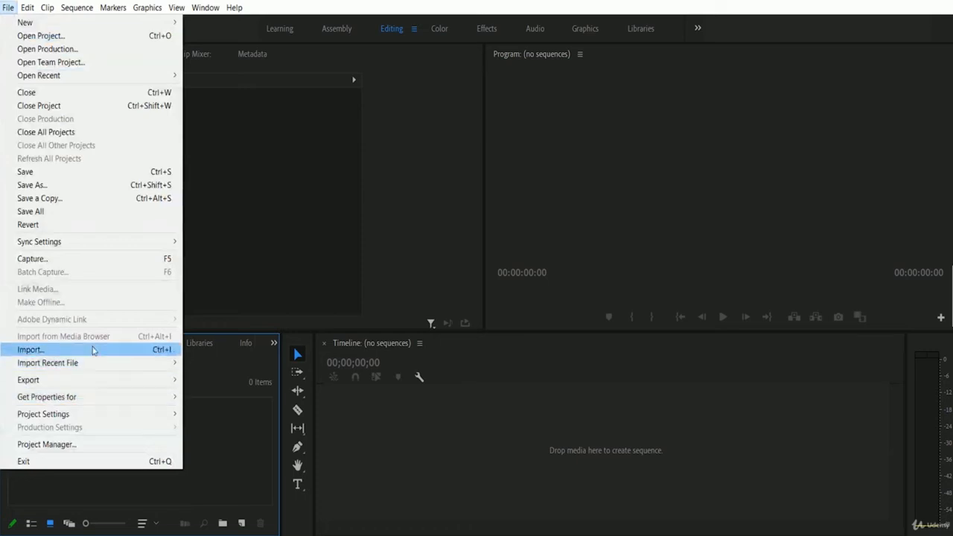
pyautogui.click(94, 350)
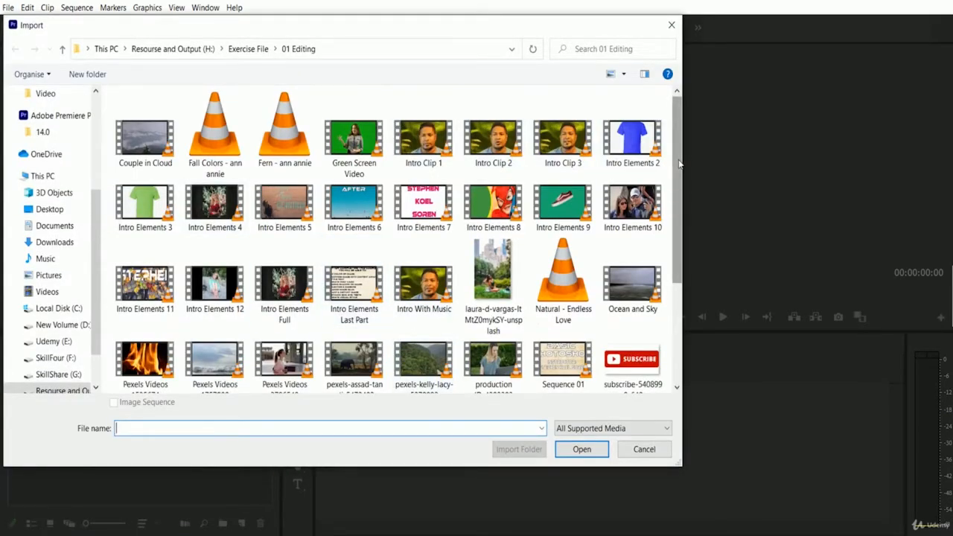
pyautogui.scroll(-2, 679, 211)
pyautogui.click(284, 301)
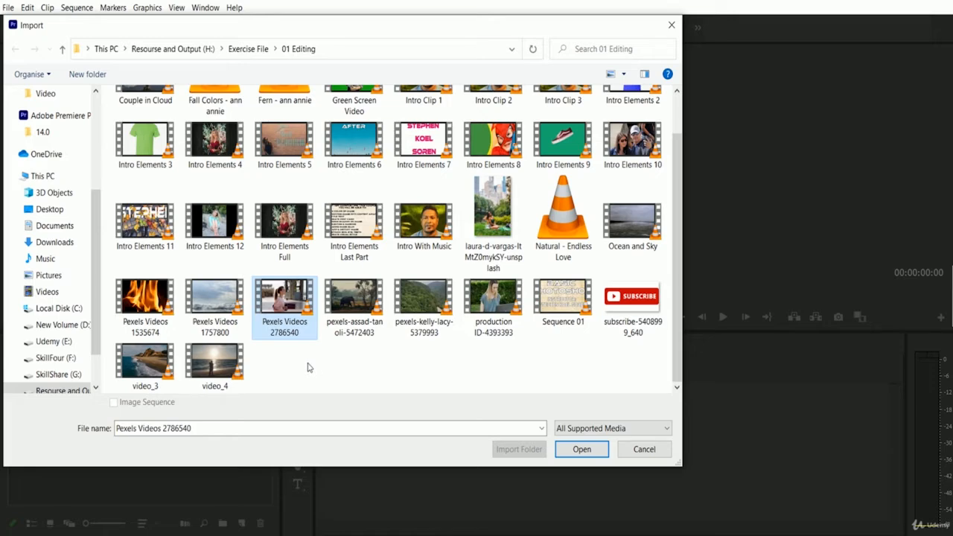
pyautogui.click(586, 449)
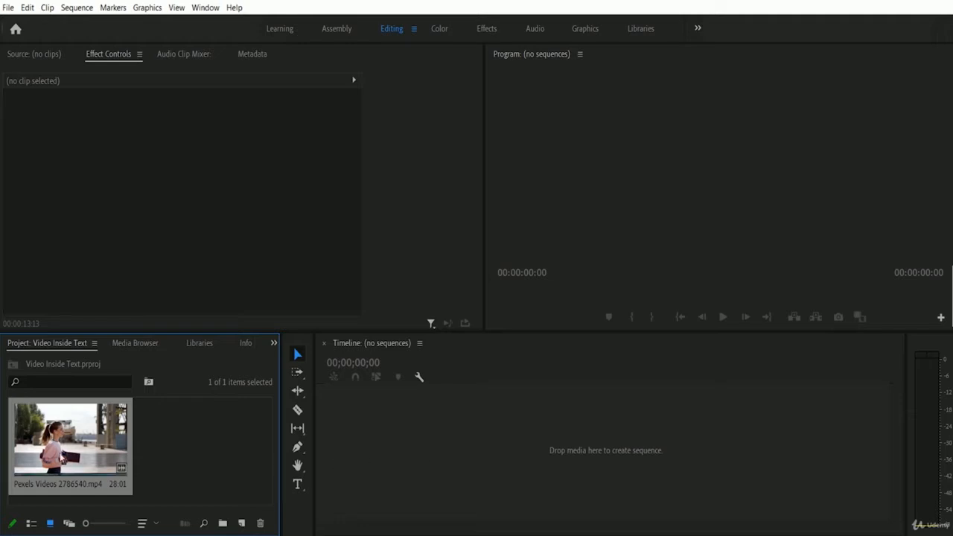
pyautogui.moveTo(46, 446); pyautogui.dragTo(451, 451)
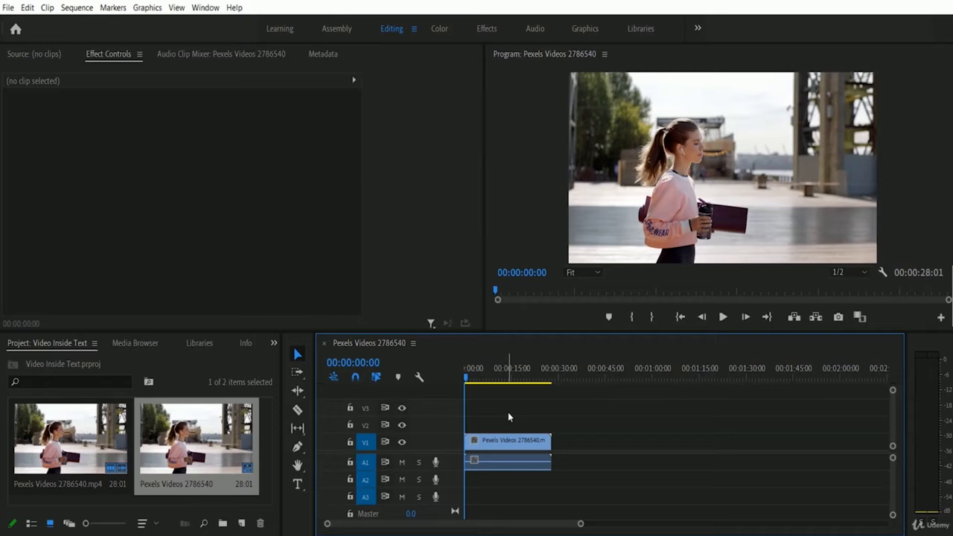
# Create a new legacy title named Hey with the default video settings.
pyautogui.click(7, 8)
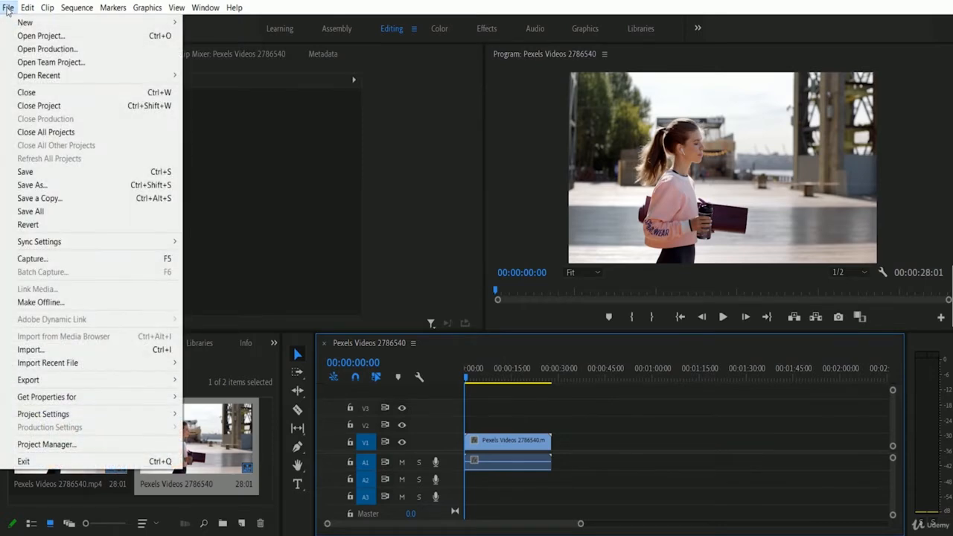
pyautogui.moveTo(64, 27)
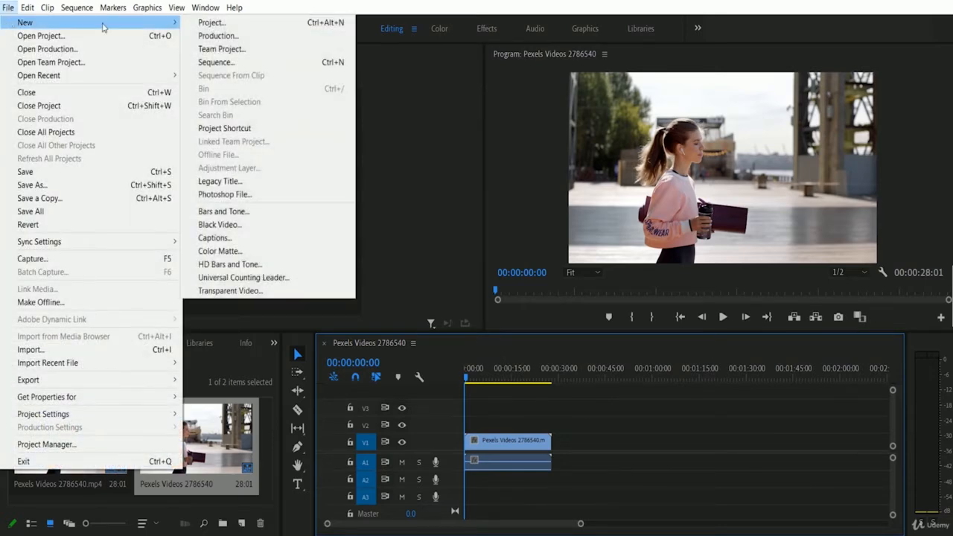
pyautogui.click(258, 189)
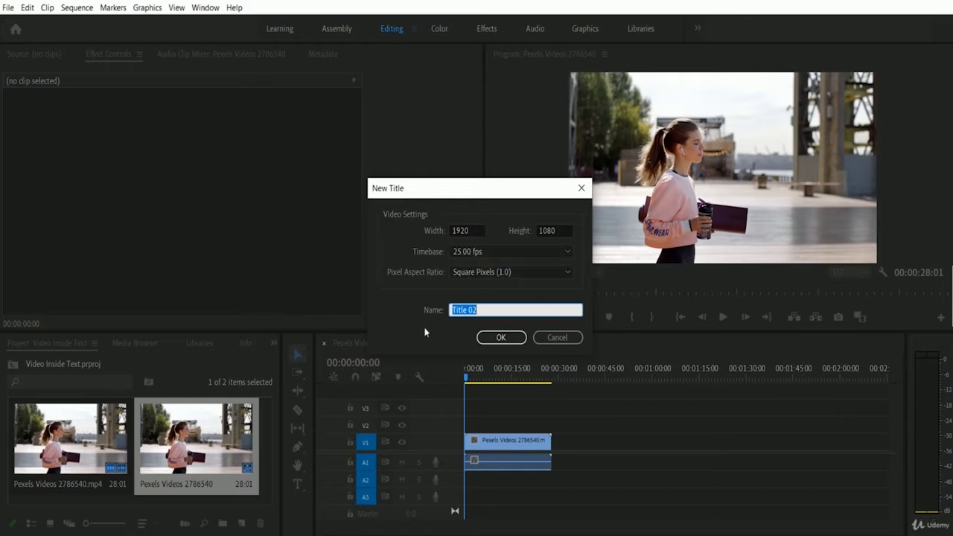
pyautogui.write('Hey')
pyautogui.click(501, 337)
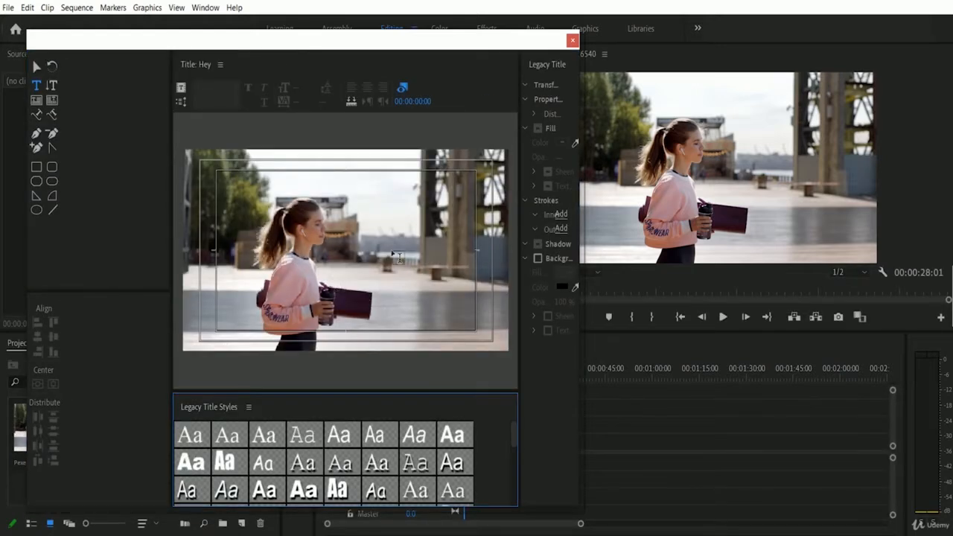
# Draw a rectangle about 1991 by 1221 covering the whole title frame and fill it with black (000000).
pyautogui.click(36, 165)
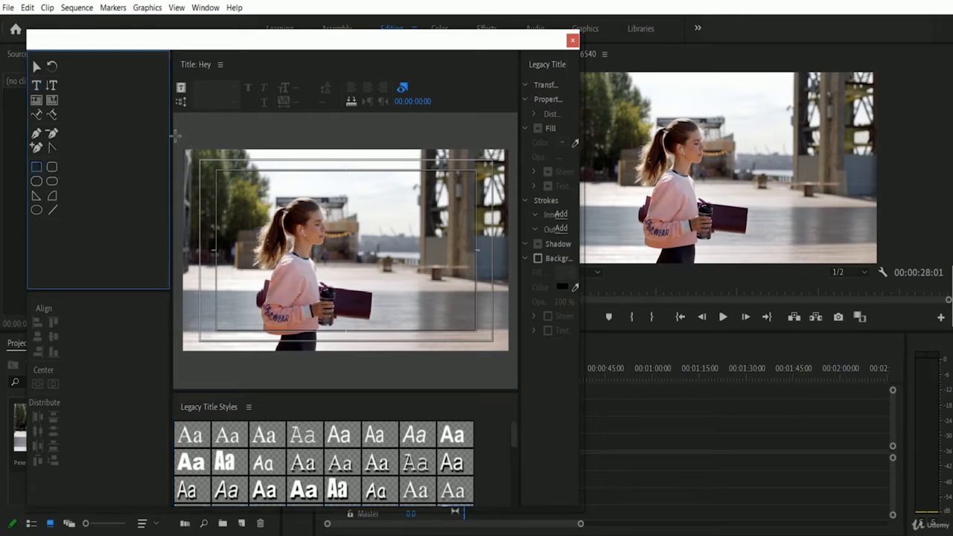
pyautogui.moveTo(176, 136); pyautogui.dragTo(513, 364)
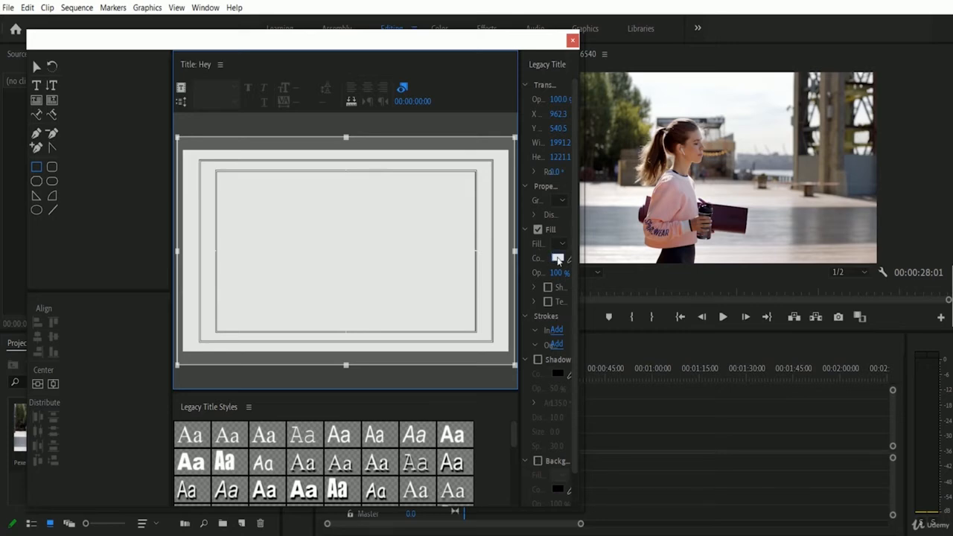
pyautogui.click(556, 258)
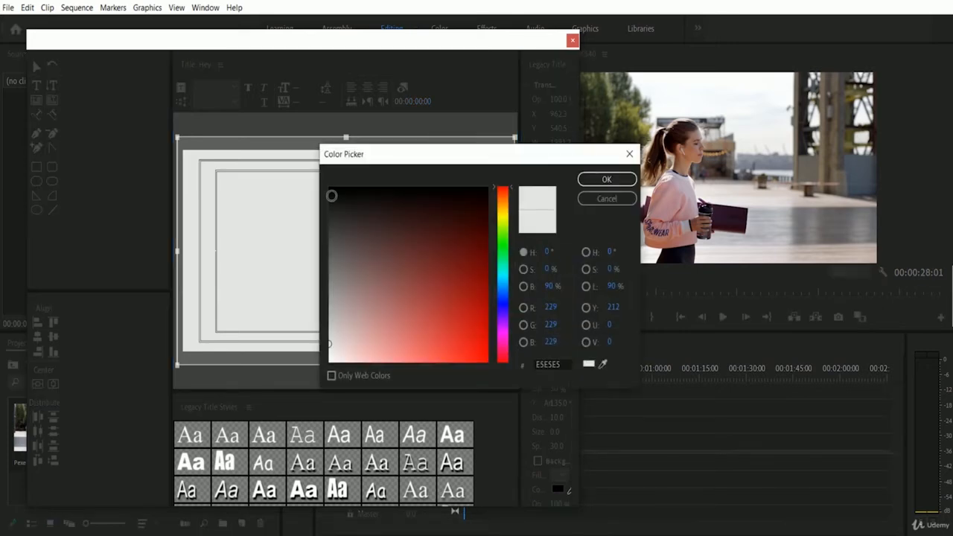
pyautogui.click(331, 194)
pyautogui.moveTo(331, 194); pyautogui.dragTo(327, 182)
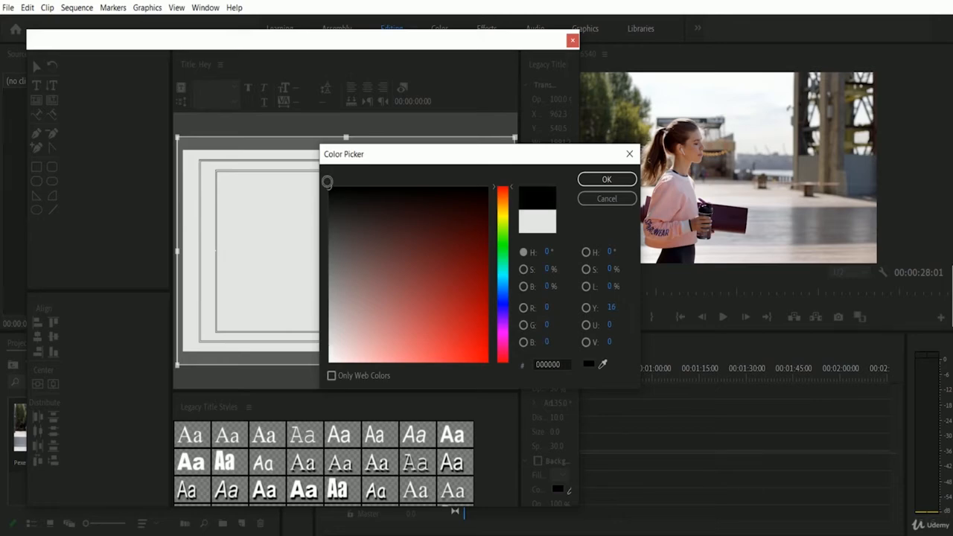
pyautogui.click(610, 181)
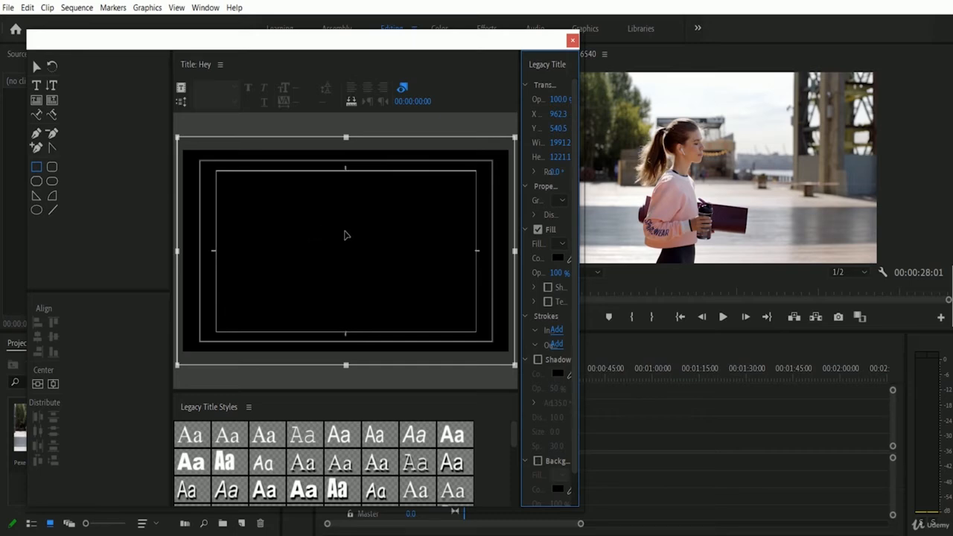
# Add the text "Hey" over the black rectangle with the Type tool.
pyautogui.click(37, 86)
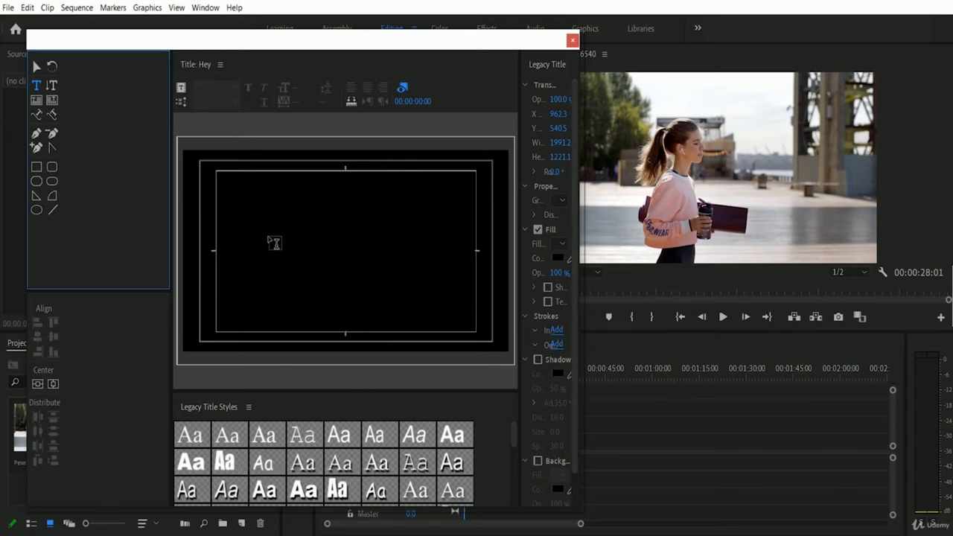
pyautogui.click(270, 237)
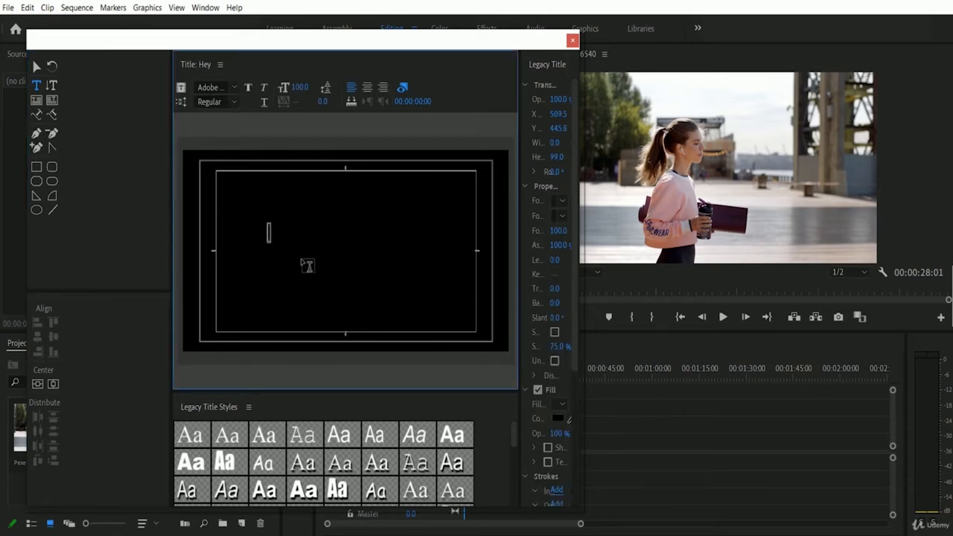
pyautogui.write('Hey')
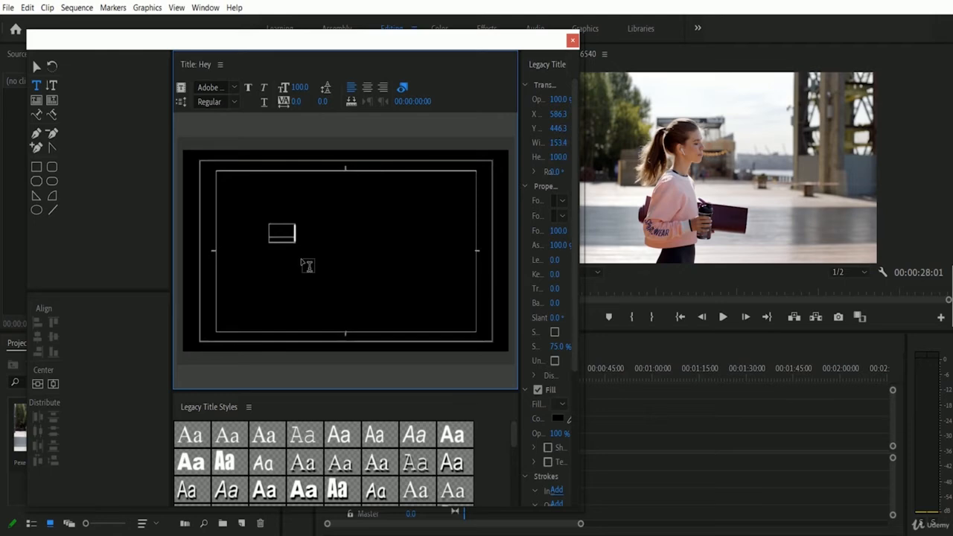
# Select all letters of the Hey text and set their fill colour to white (FFFFFF).
pyautogui.hotkey('shift', 'Left')
pyautogui.hotkey('shift', 'Left')
pyautogui.hotkey('shift', 'Left')
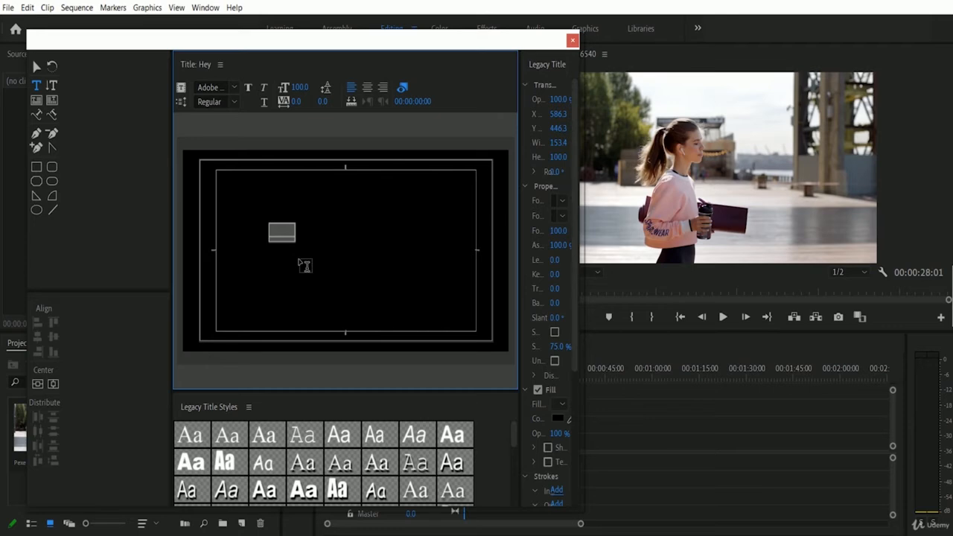
pyautogui.click(558, 418)
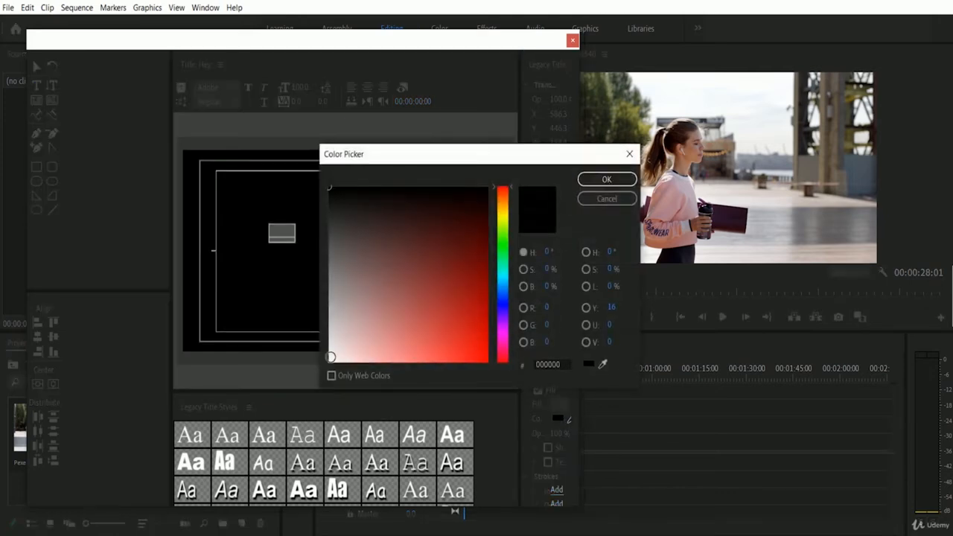
pyautogui.moveTo(333, 358); pyautogui.dragTo(325, 372)
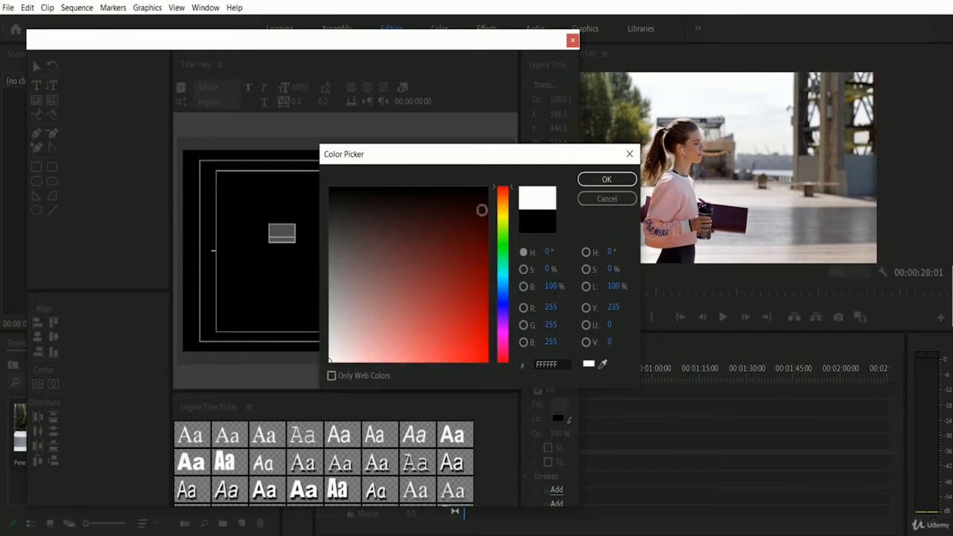
pyautogui.click(607, 180)
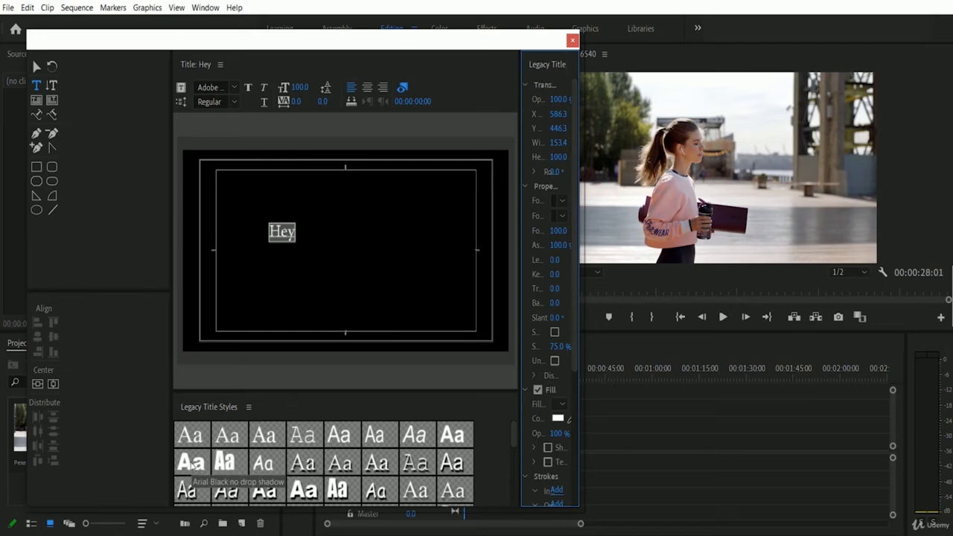
# Apply the "Arial Black no drop shadow" style to the Hey text and enlarge its font size to 572.
pyautogui.click(190, 463)
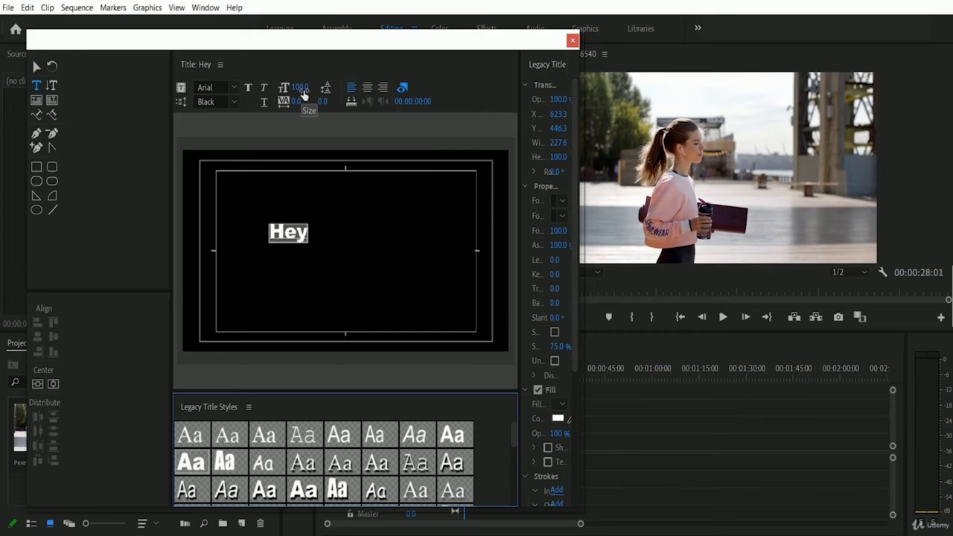
pyautogui.moveTo(296, 92); pyautogui.dragTo(634, 143)
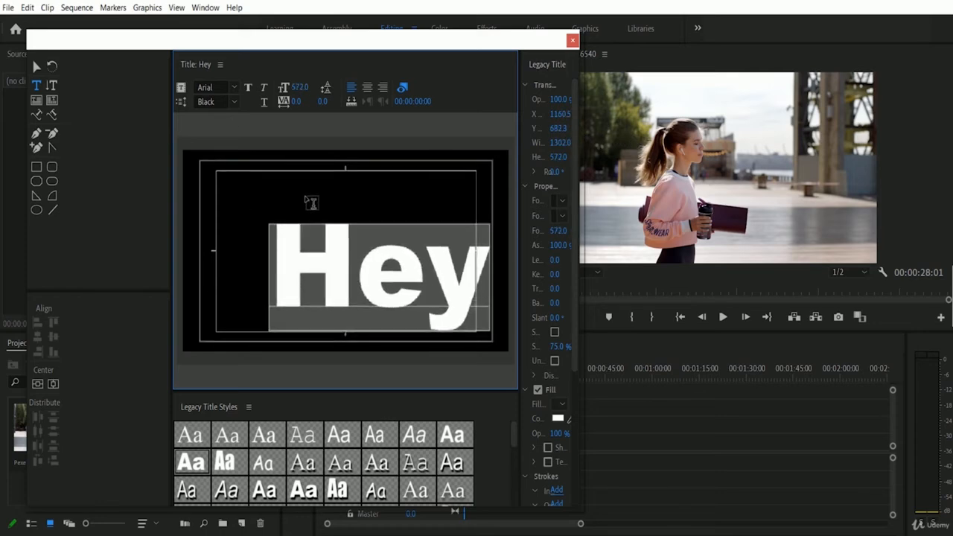
pyautogui.click(301, 90)
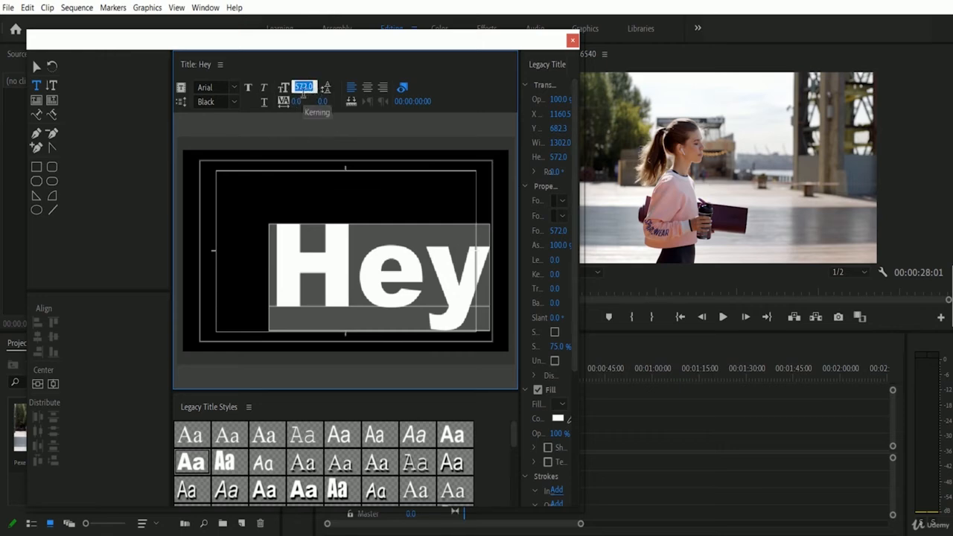
pyautogui.click(441, 88)
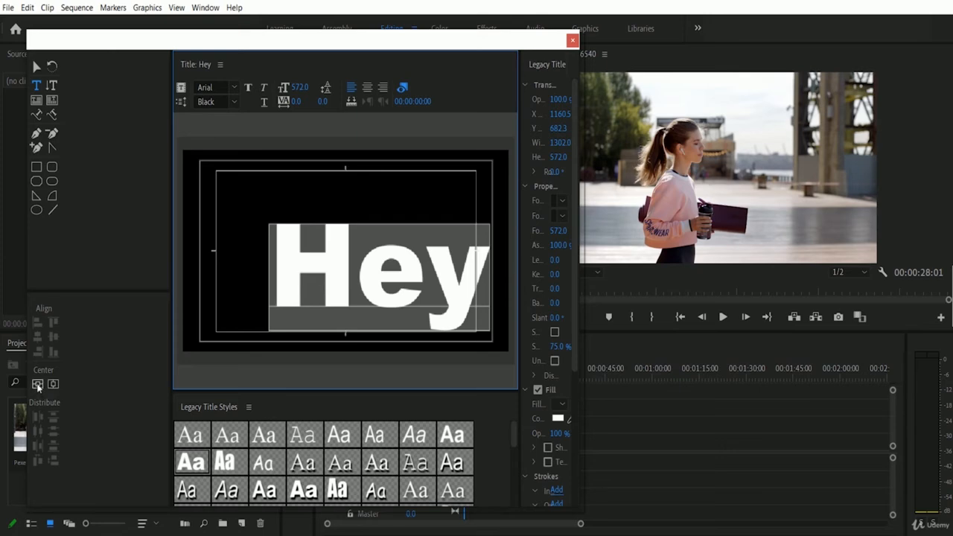
# Centre the Hey text vertically and horizontally in the frame, and close the title editor.
pyautogui.click(37, 384)
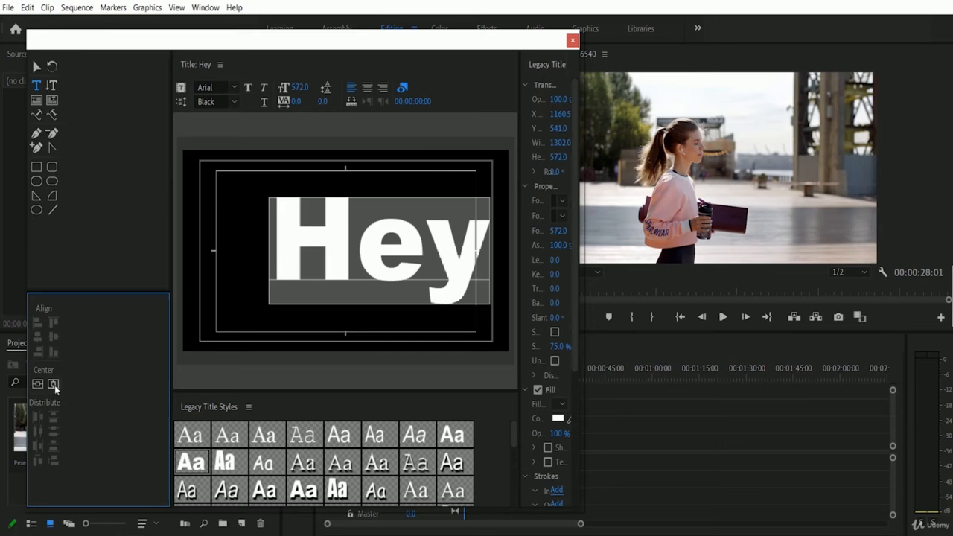
pyautogui.click(53, 384)
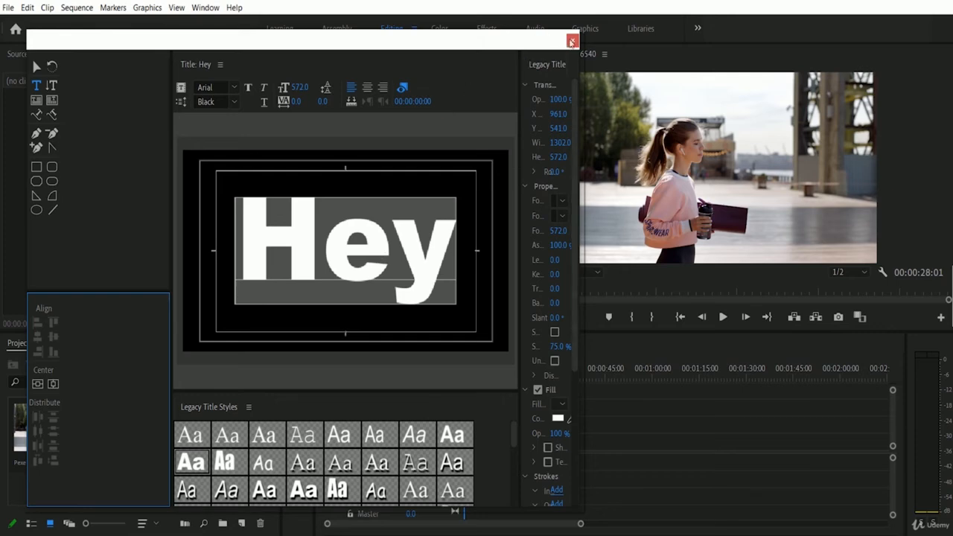
pyautogui.click(573, 40)
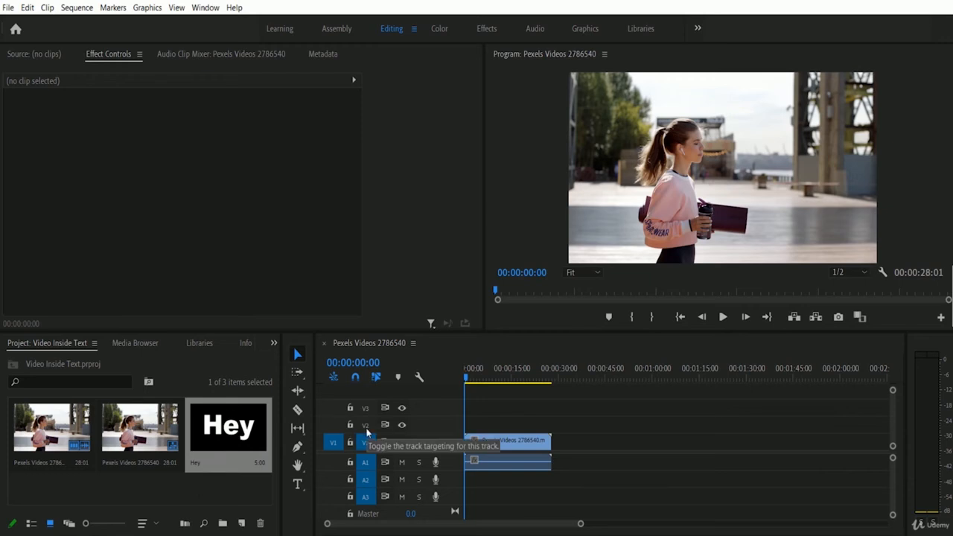
# Place the Hey title on track V2 at the sequence start and extend it to the end of the video clip.
pyautogui.moveTo(208, 444); pyautogui.dragTo(469, 425)
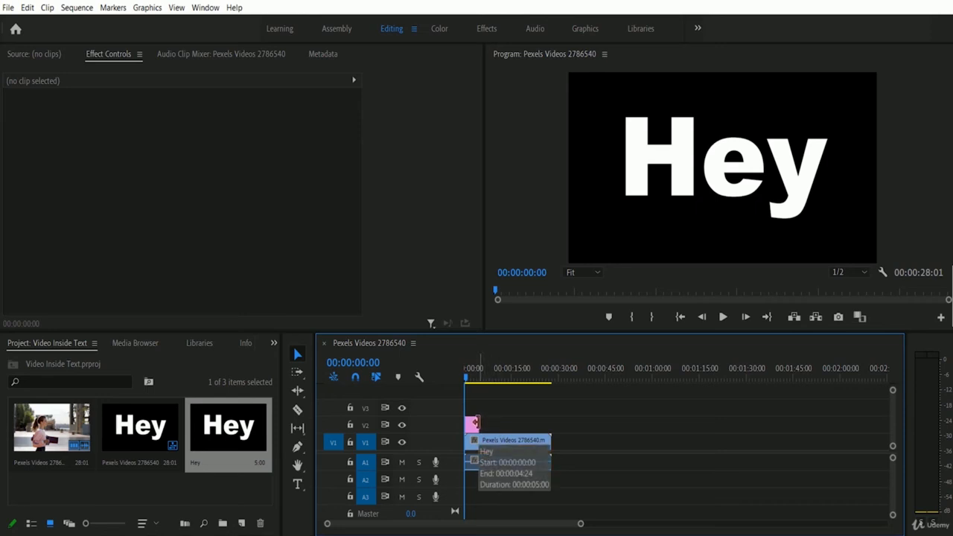
pyautogui.moveTo(476, 422); pyautogui.dragTo(551, 421)
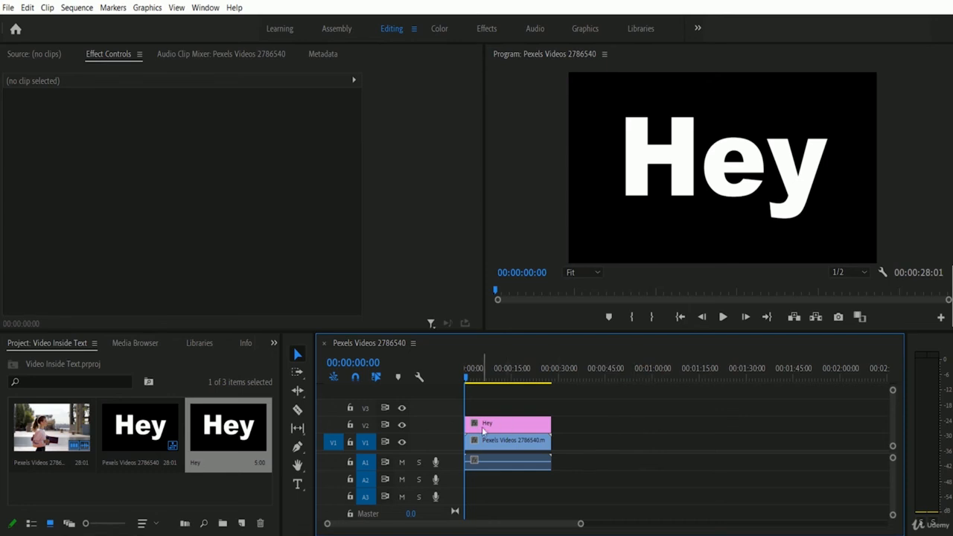
# Set the blend mode of the Hey title clip to Multiply and play back the sequence to check the effect.
pyautogui.click(504, 426)
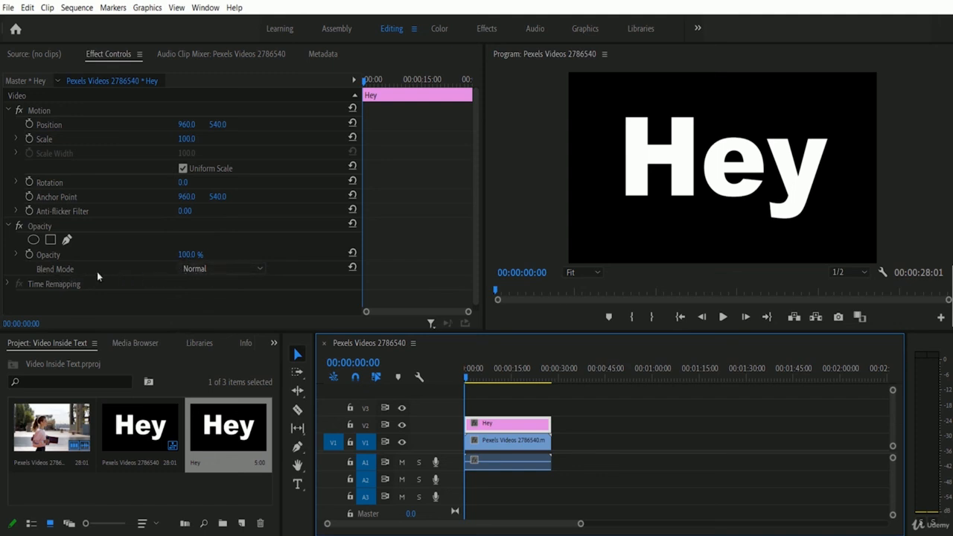
pyautogui.click(251, 270)
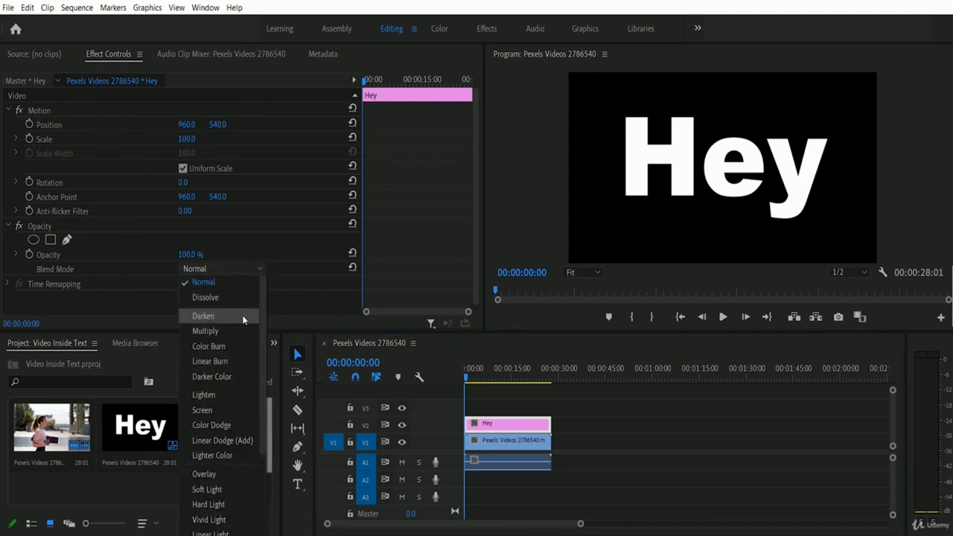
pyautogui.click(203, 330)
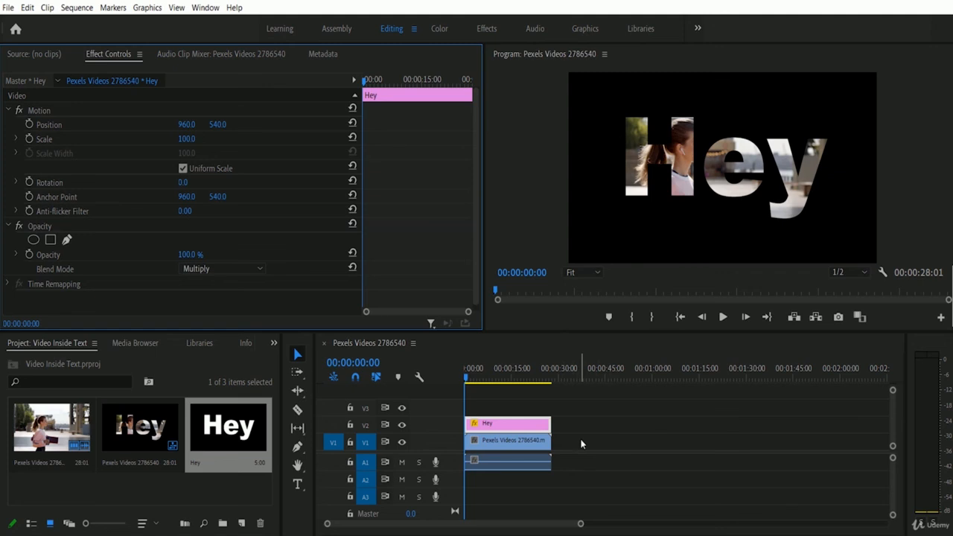
pyautogui.click(722, 316)
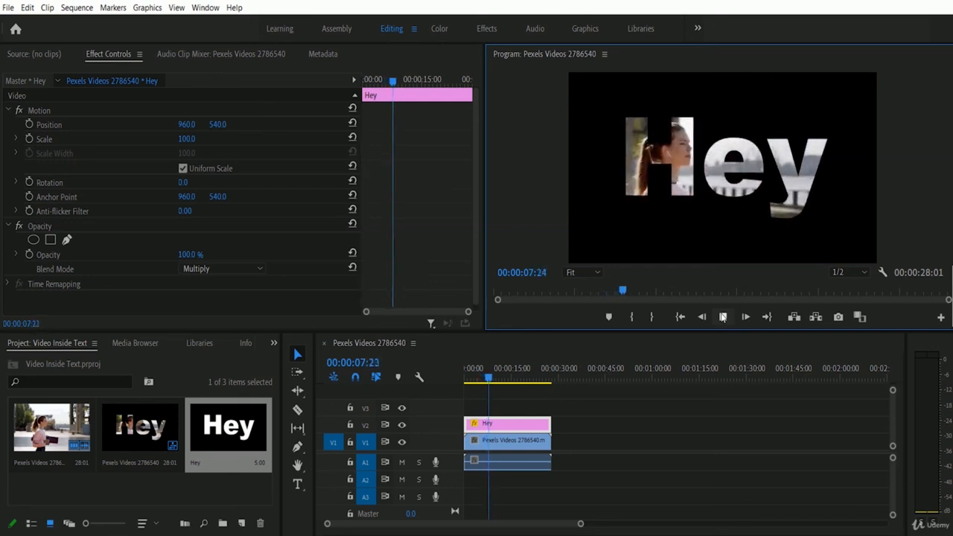
pyautogui.click(722, 316)
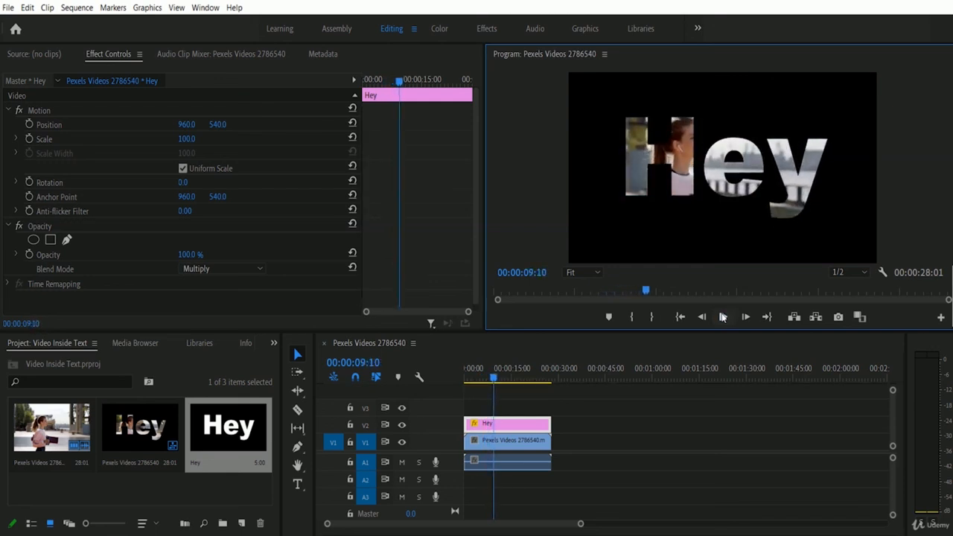